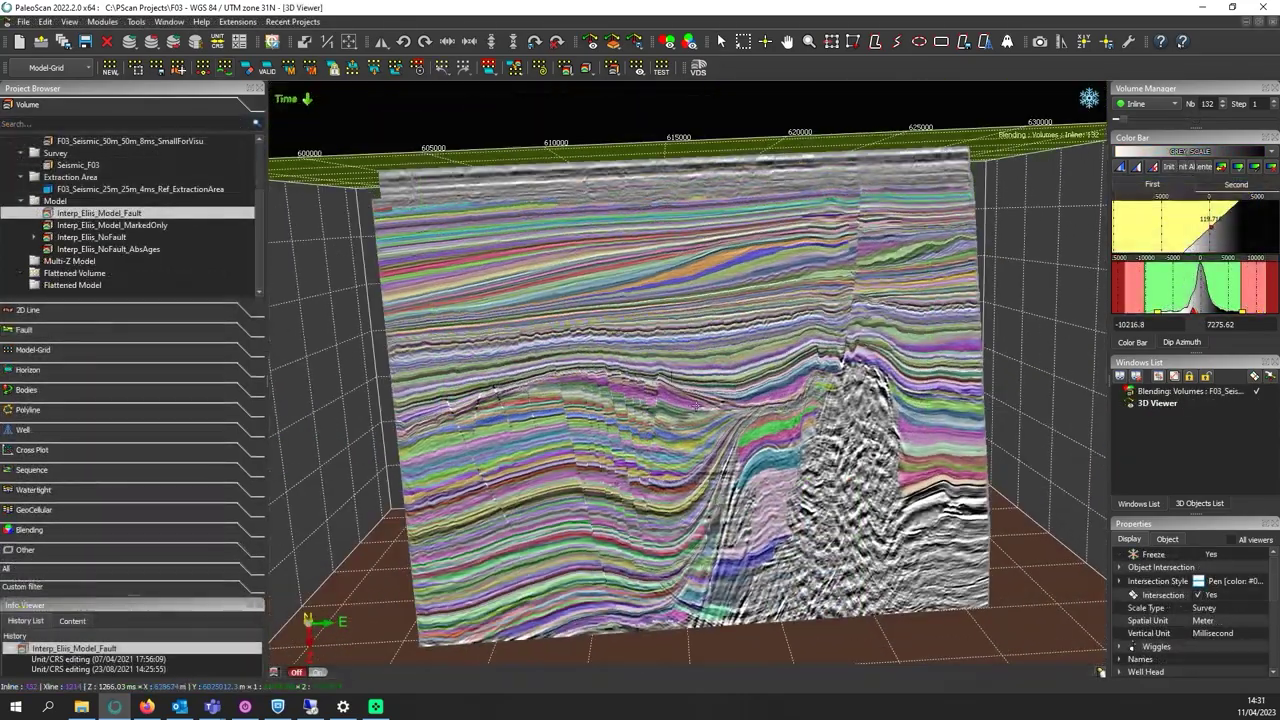
- Orbit and zoom the 3D view to inspect the other side of the model
left_click_drag(696, 405, 665, 308)
scroll(665, 308, "down", 5)
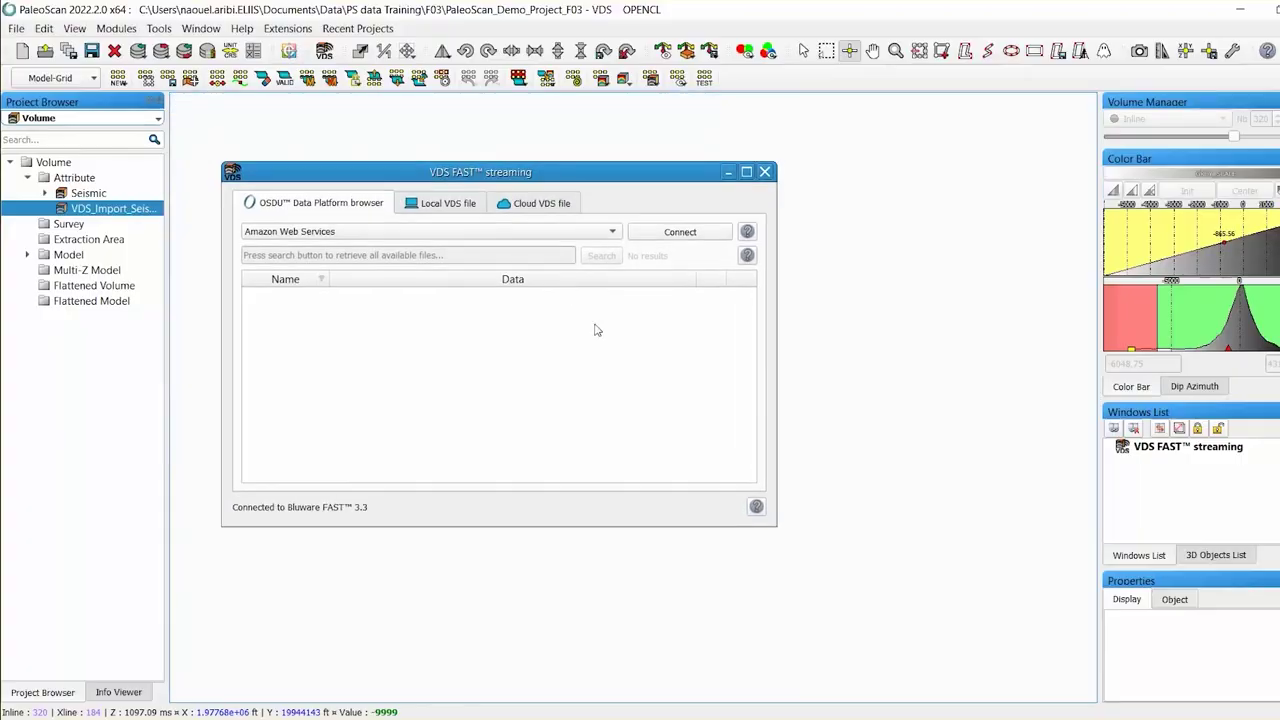
- Review the Bluware FAST cloud provider connection settings, then close them
left_click(1234, 58)
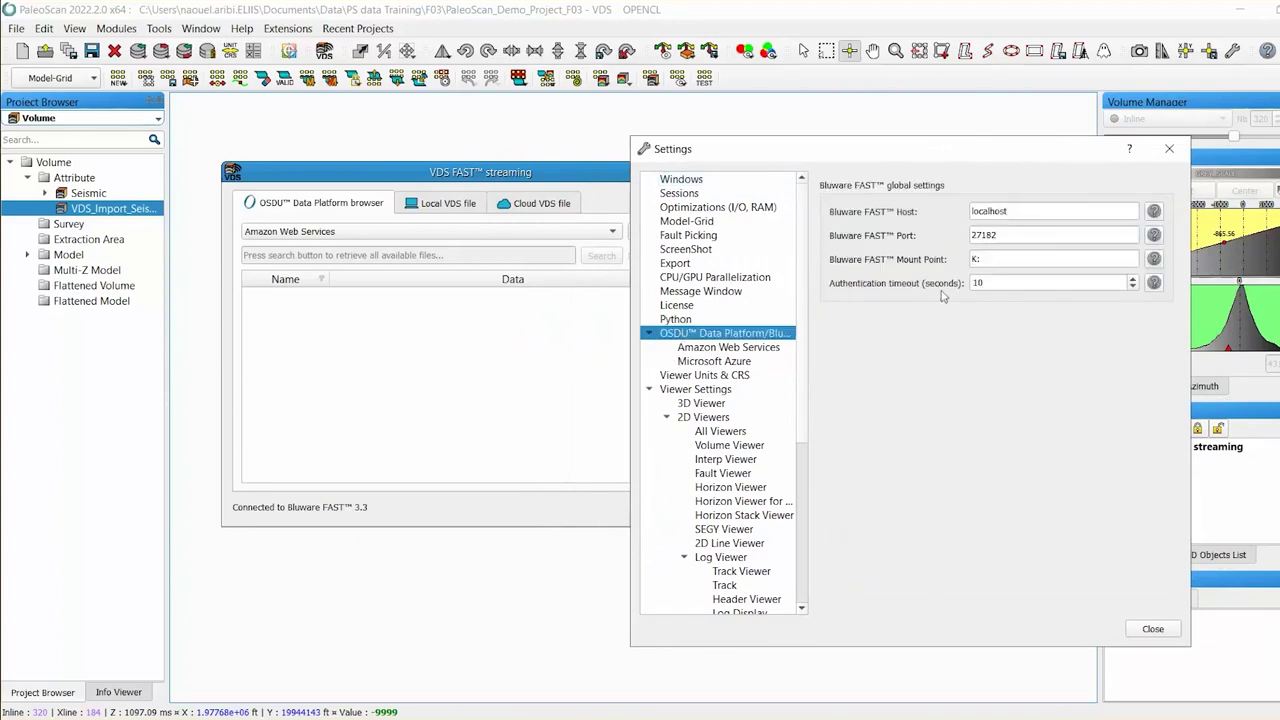
left_click(759, 347)
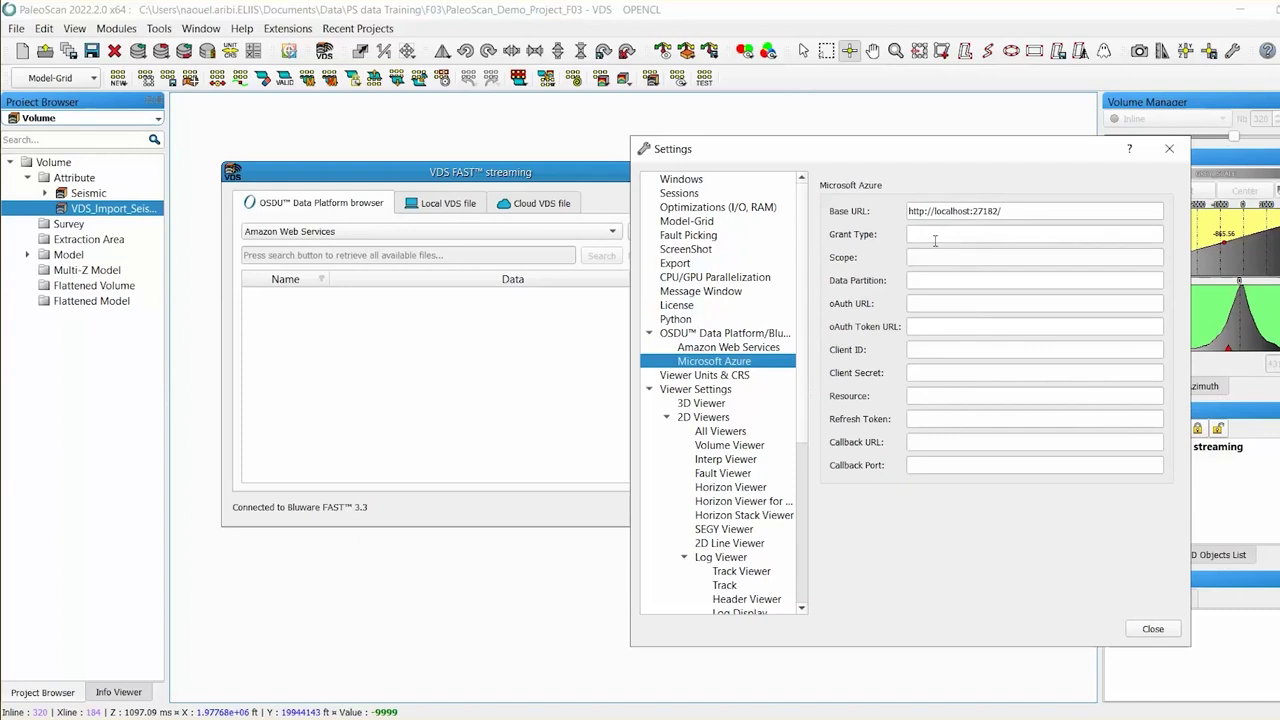
left_click(1147, 626)
- Keep Amazon Web Services as the provider and switch to the Local VDS file tab
left_click(437, 231)
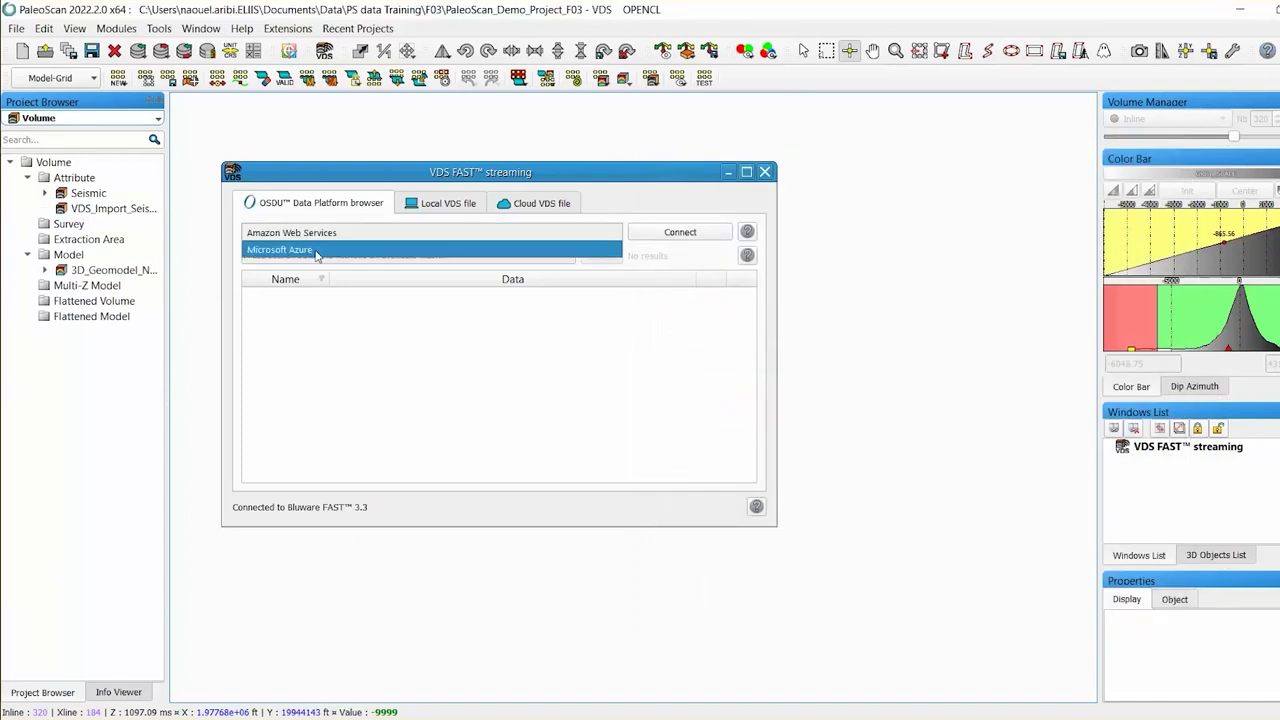
left_click(407, 379)
left_click(541, 203)
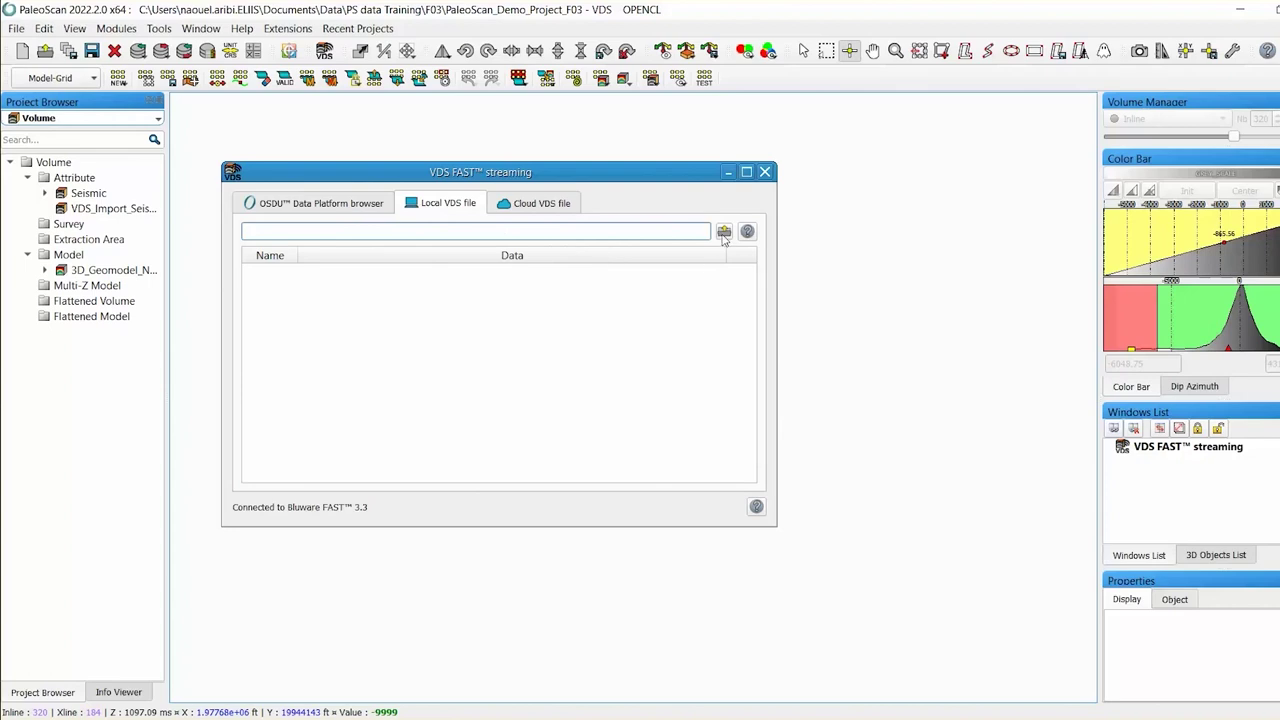
- Load C:/Temp/Test_Export_VDS/Demo/Seismic.vds from disk for local streaming
left_click(723, 233)
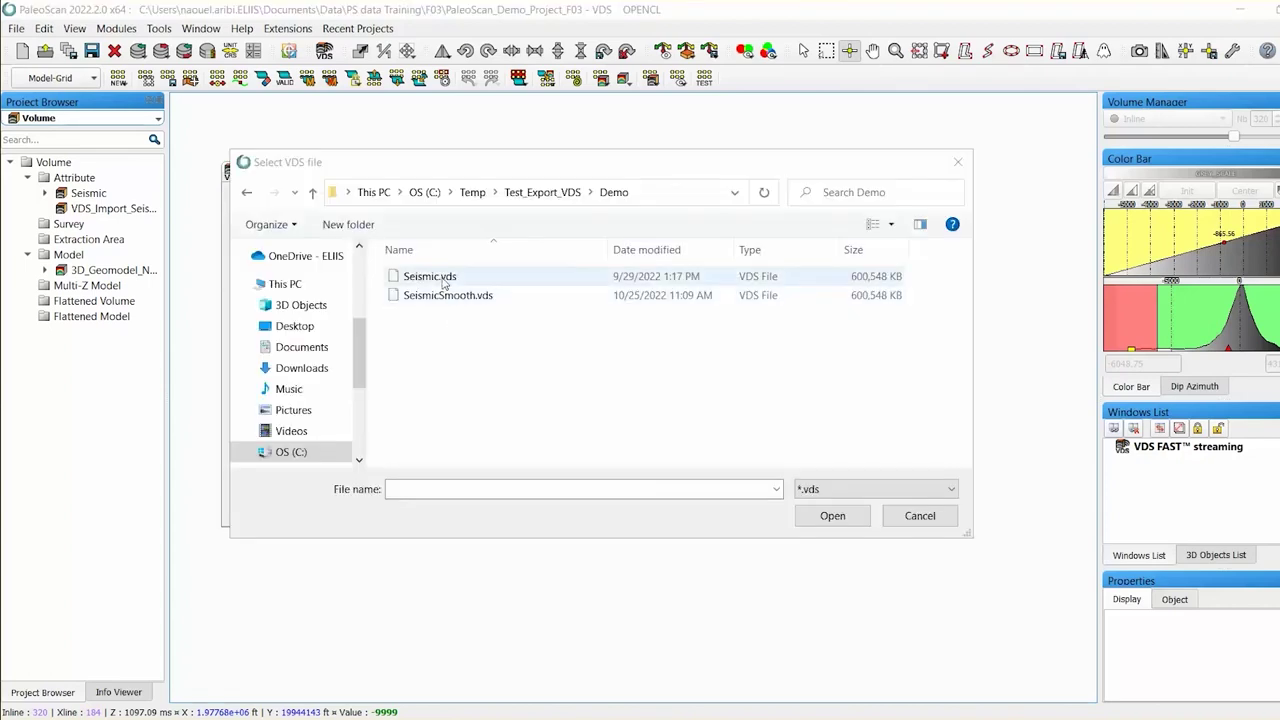
left_click(484, 279)
left_click(831, 516)
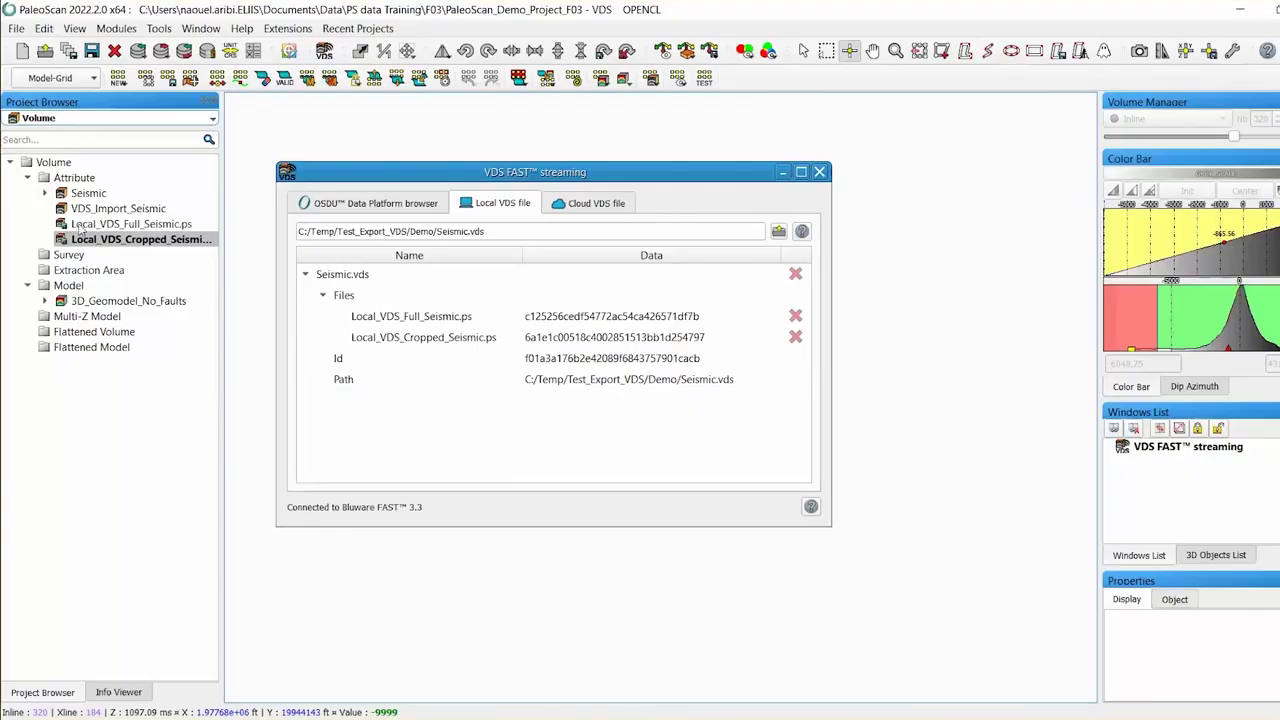
- Link the full, cropped and original seismic inline viewers together at inline 237
left_click_drag(425, 177, 622, 329)
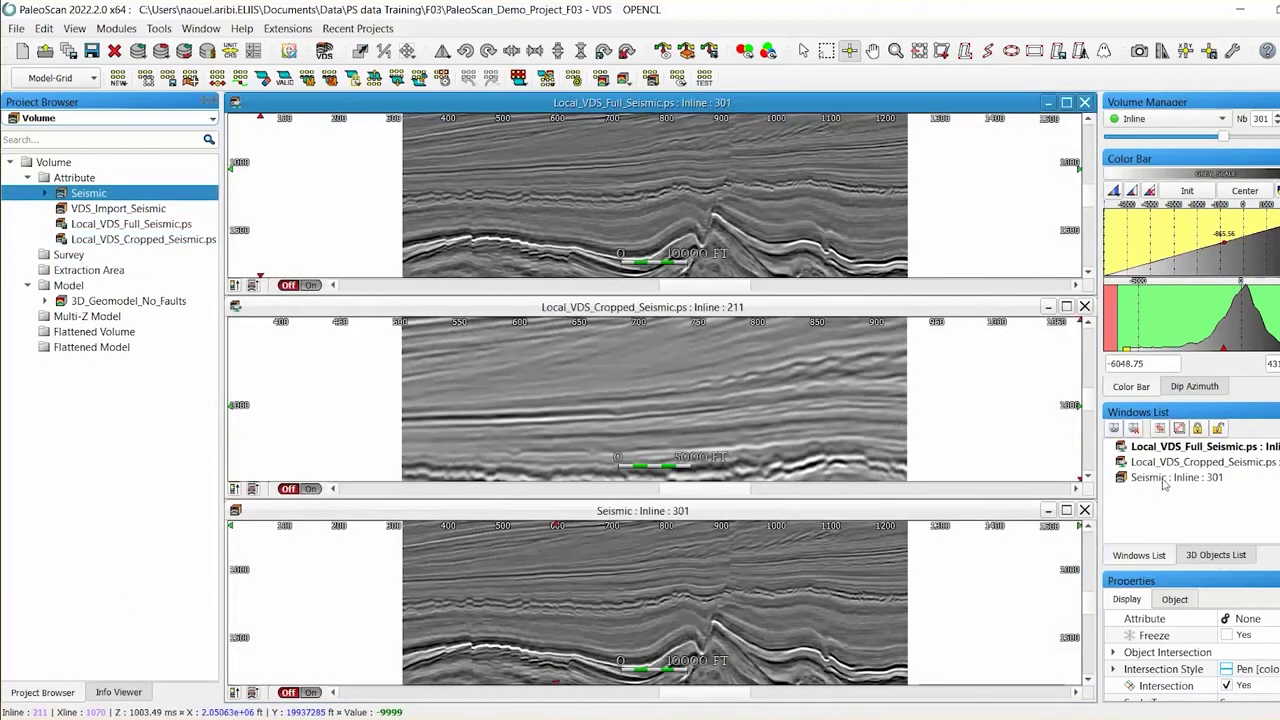
left_click_drag(1165, 484, 1152, 452)
left_click(827, 421)
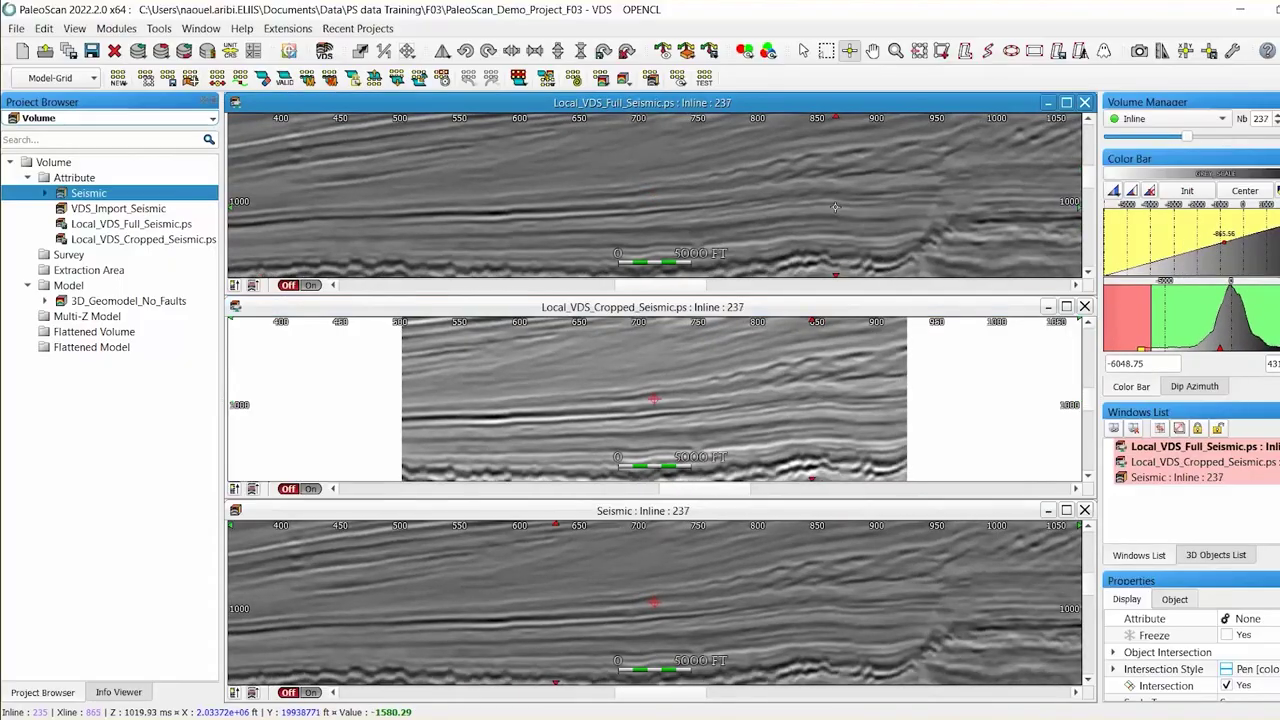
scroll(835, 207, "down", 2)
- Give the cropped seismic view the RED_WHITE_BLUE colour map and compute the Polarity attribute
left_click(725, 405)
left_click(1257, 172)
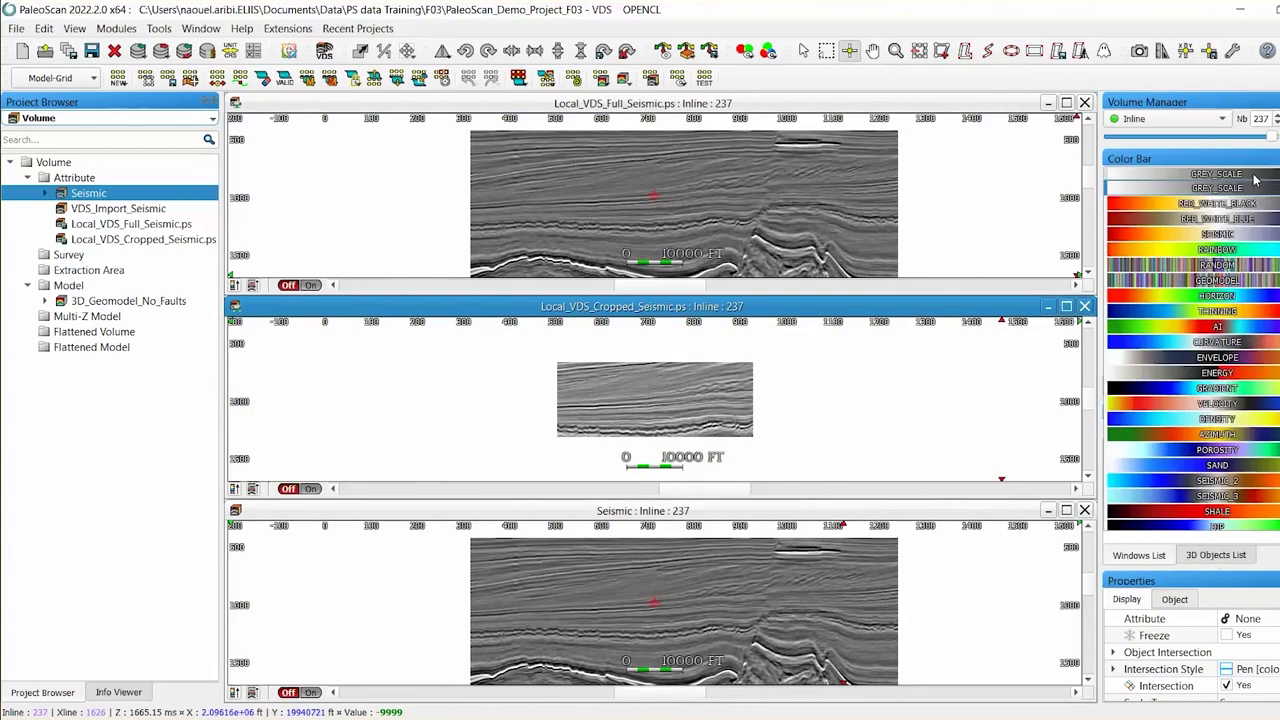
left_click(1190, 300)
scroll(675, 408, "up", 2)
left_click(1245, 619)
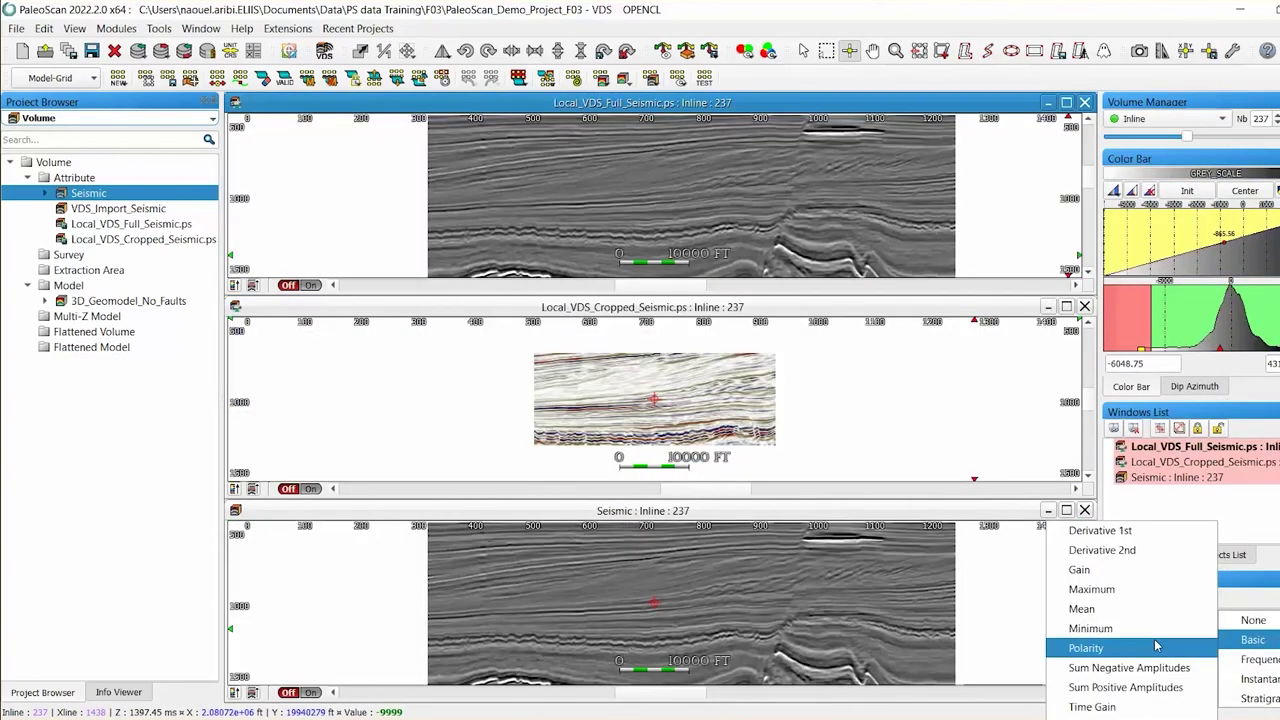
left_click(1030, 646)
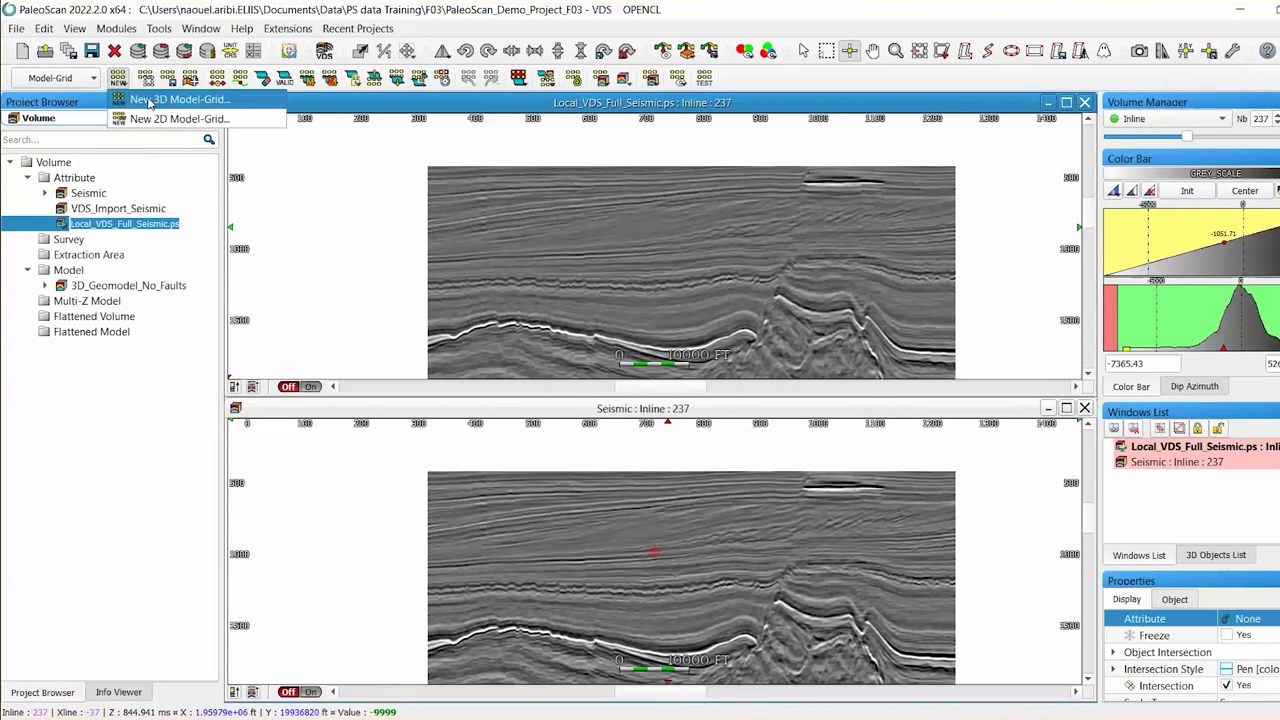
- Start Model-Grid Creation with Local_VDS_Full_Seismic.ps and Local_VDS_Cropped_Seismic.ps as inputs
left_click(117, 77)
left_click_drag(566, 197, 569, 168)
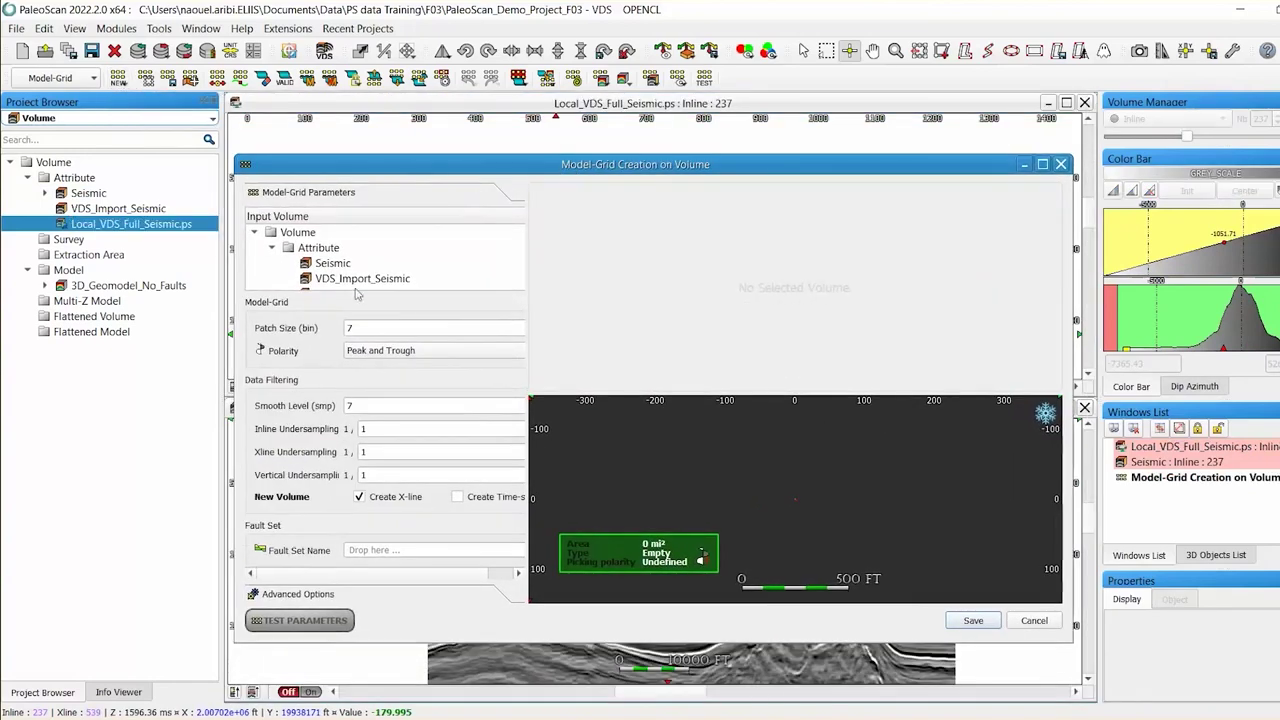
left_click(347, 281)
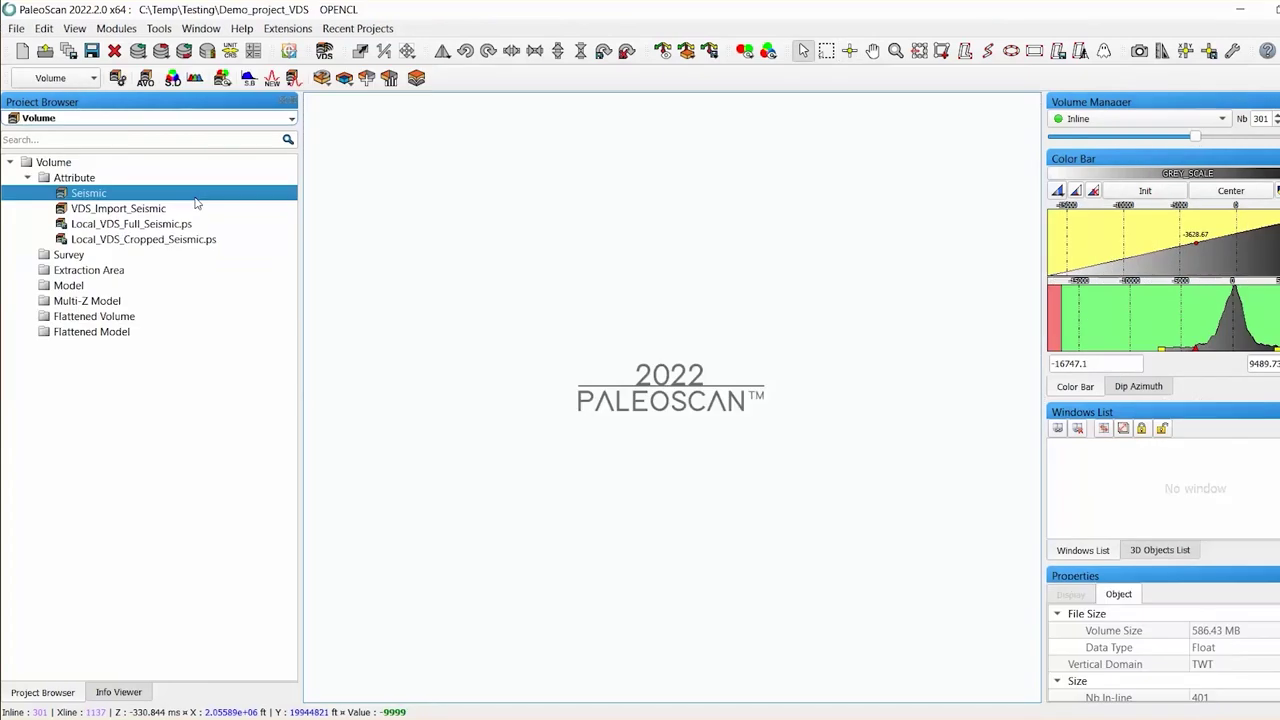
left_click(150, 224, "ctrl")
left_click(206, 240, "ctrl")
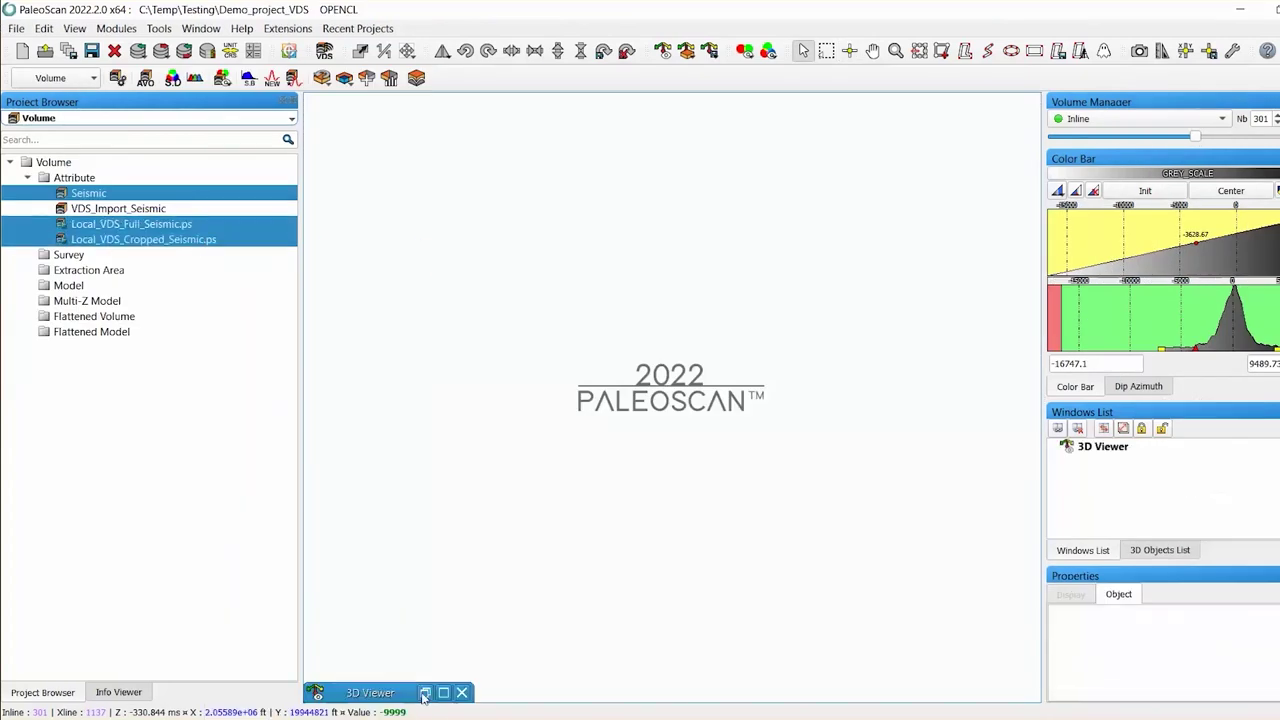
- Show the volumes as crossline sections in the 3D Viewer, then slide the inline section to 333
left_click(425, 693)
left_click(1122, 119)
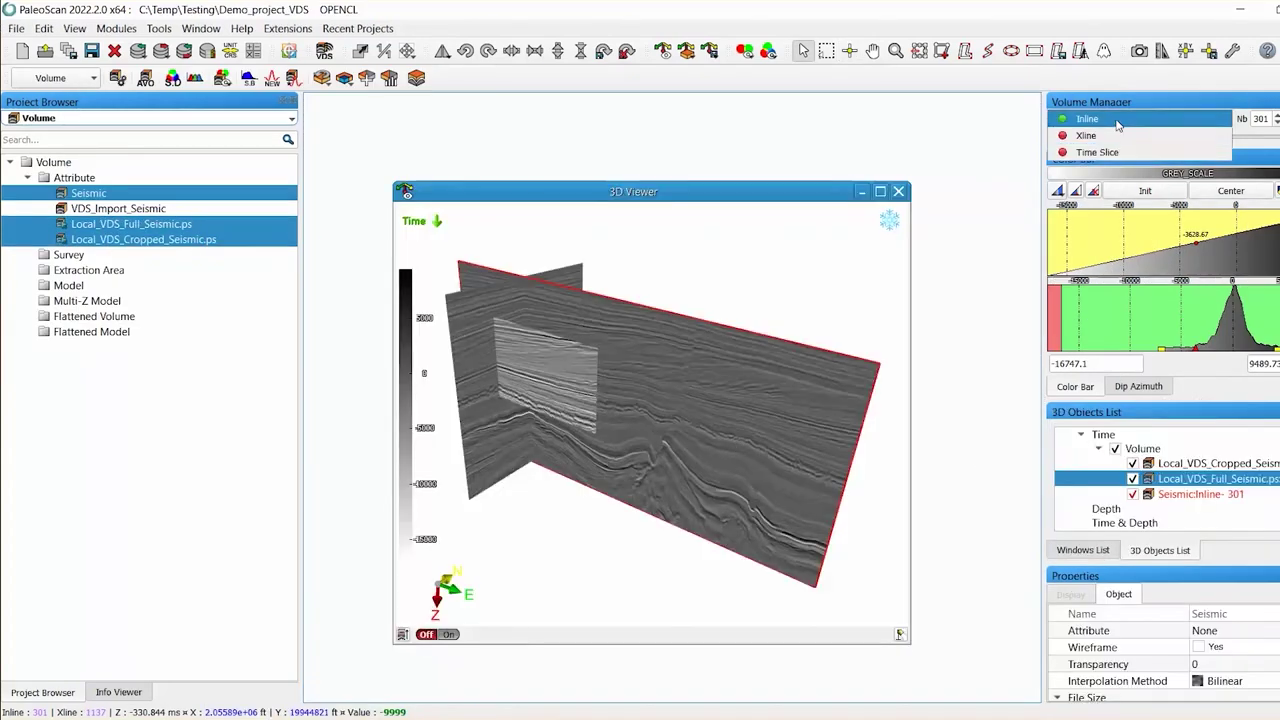
left_click(1118, 135)
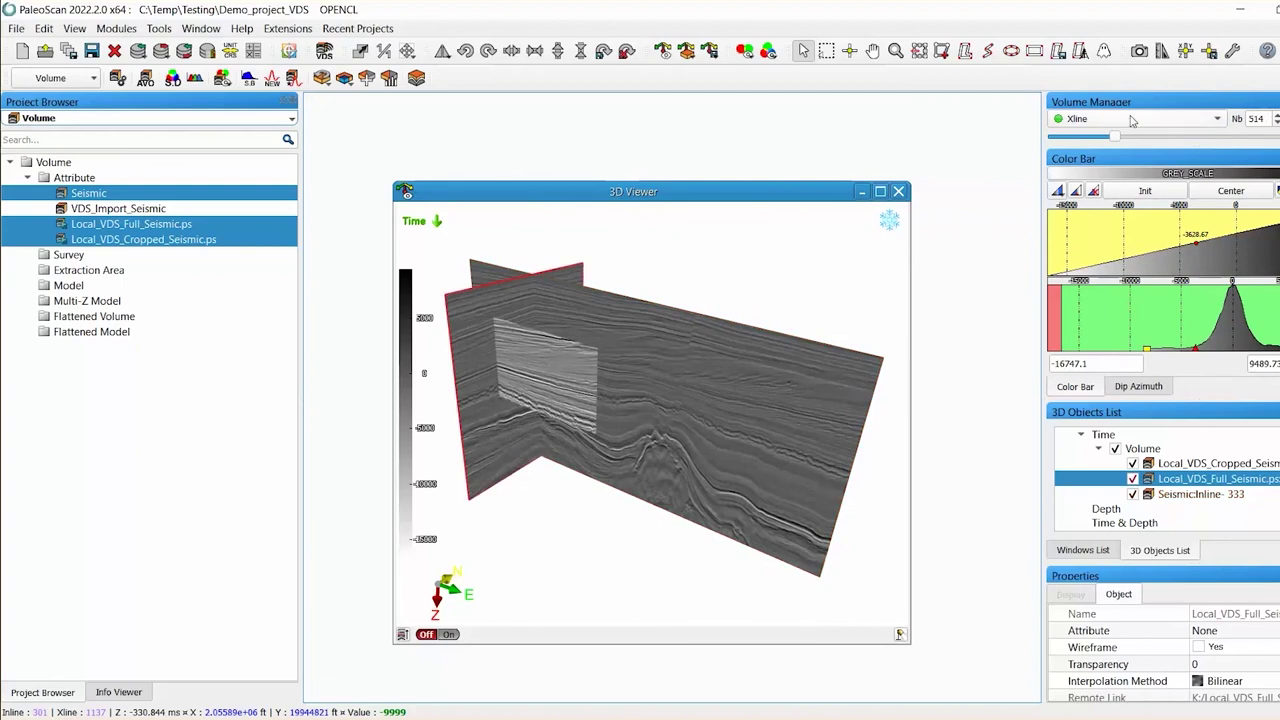
scroll(1131, 119, "up", 1)
left_click_drag(1193, 136, 1116, 143)
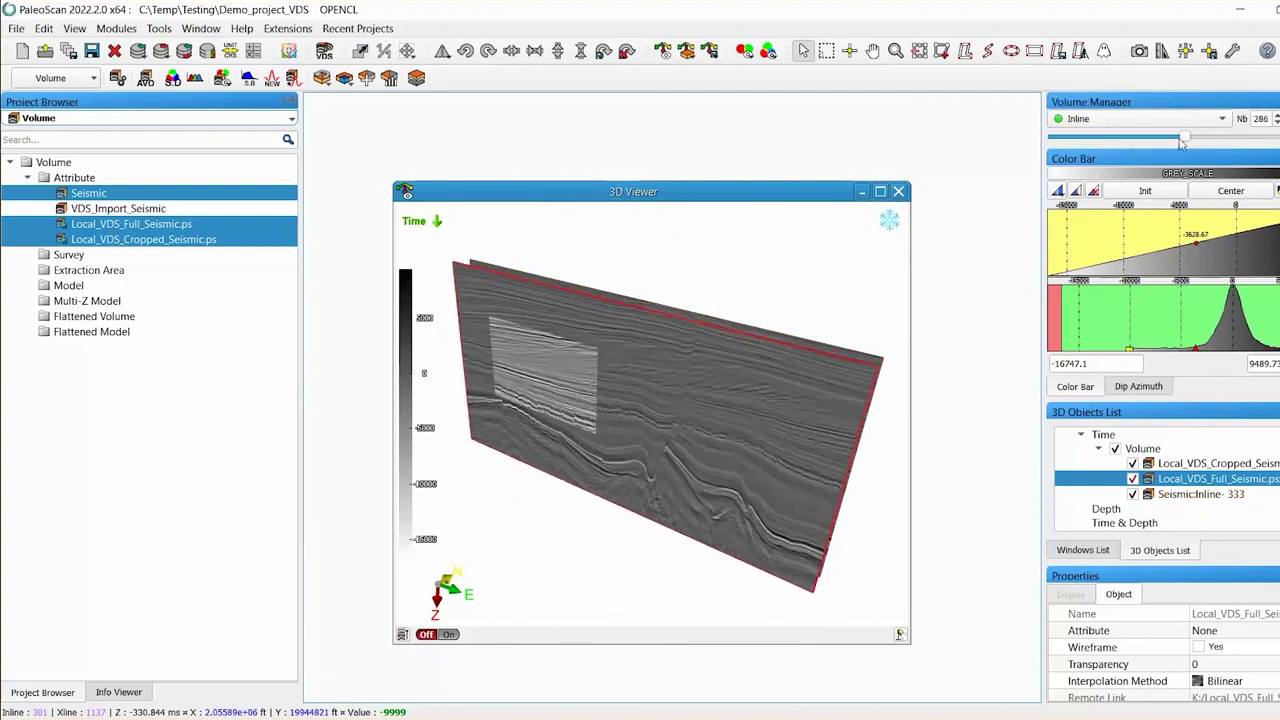